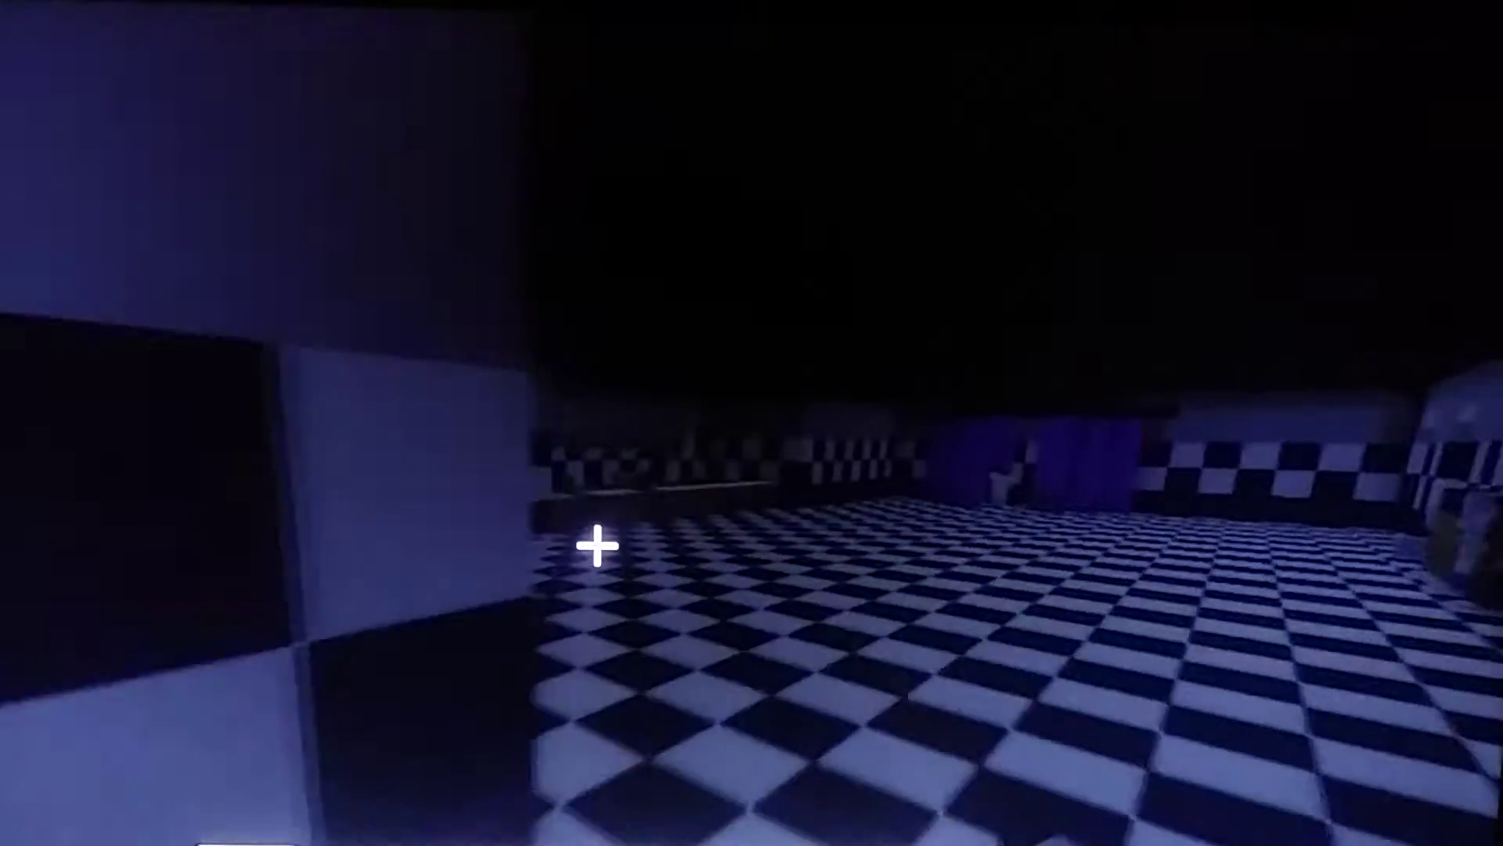
- Walk forward across the checkered dining hall toward its checkered wall
key("w")
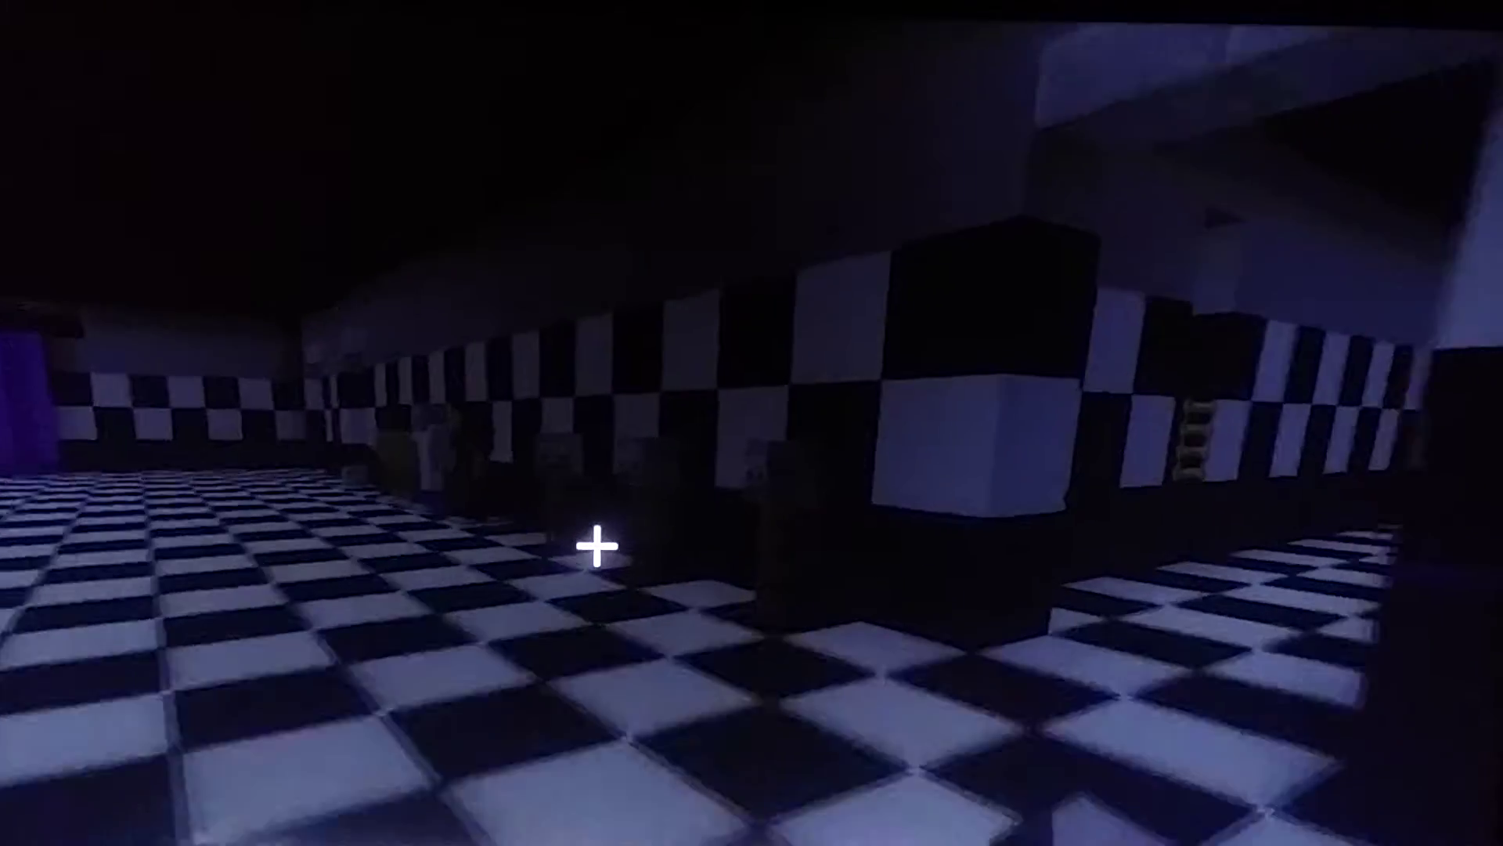
key("w")
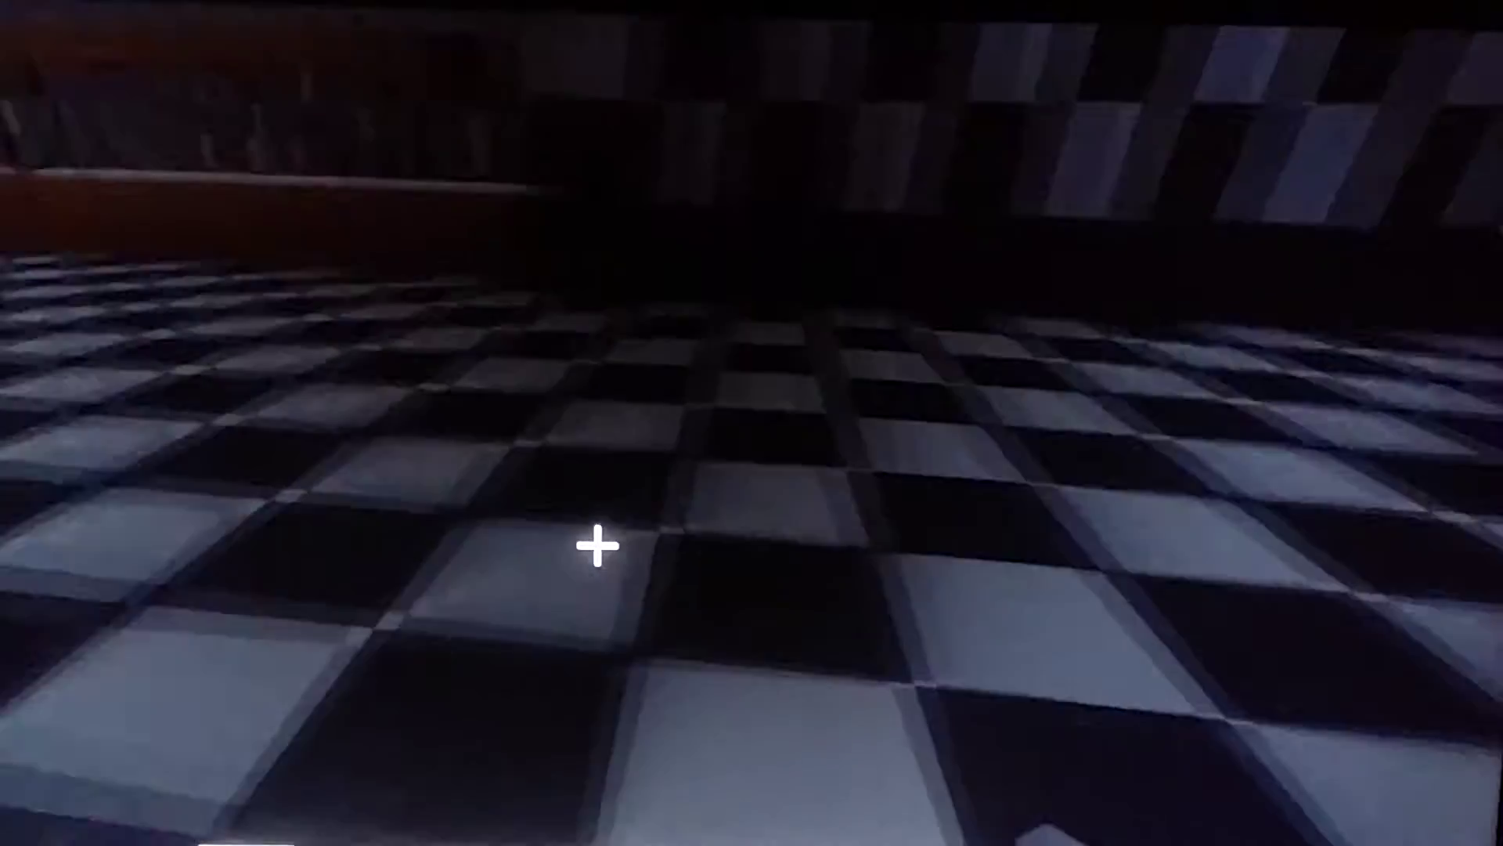
key("w")
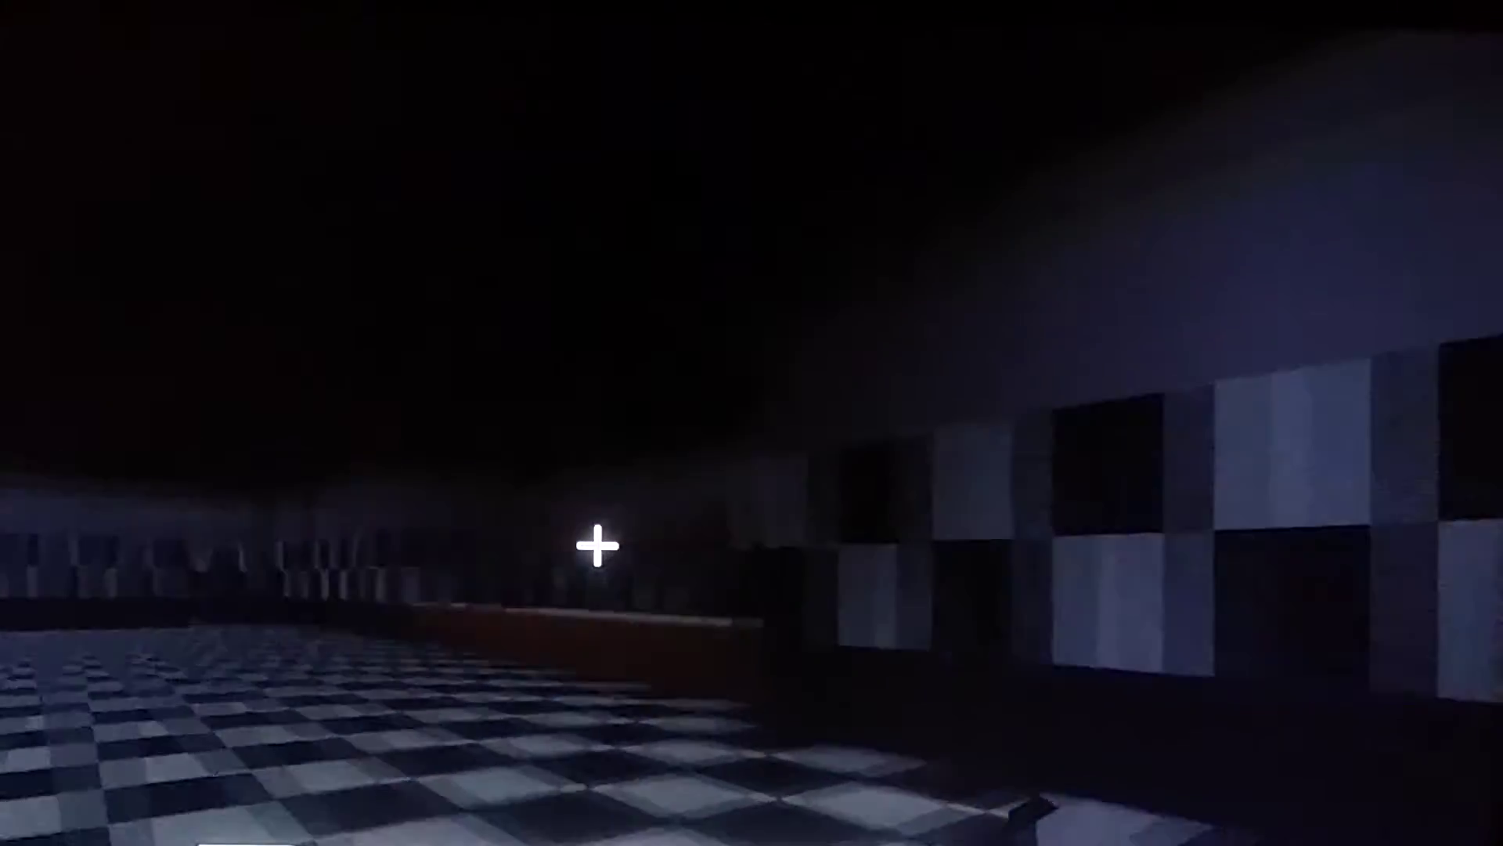